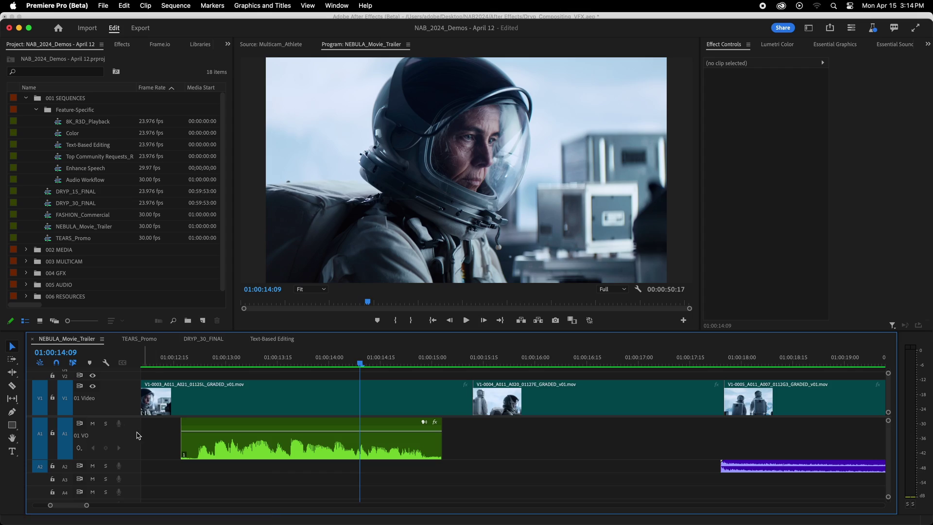
Enlarge the 01 VO track height on A1 so its waveform shows
{"action": "scroll", "coordinate": [138, 434], "scroll_direction": "up", "scroll_amount": 5}
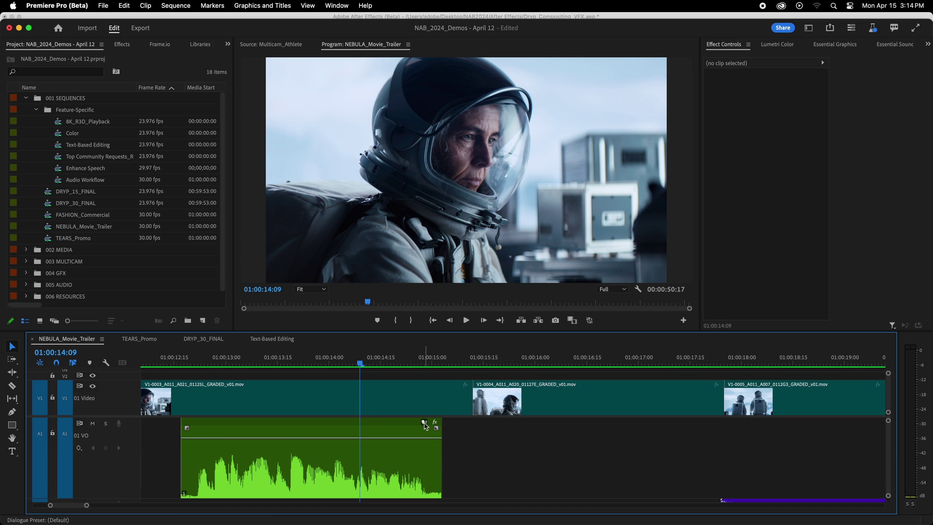
Expand the 06 SFX track and make all audio tracks taller
{"action": "scroll", "coordinate": [594, 474], "scroll_direction": "down", "scroll_amount": 5}
{"action": "scroll", "coordinate": [594, 470], "scroll_direction": "right", "scroll_amount": 4}
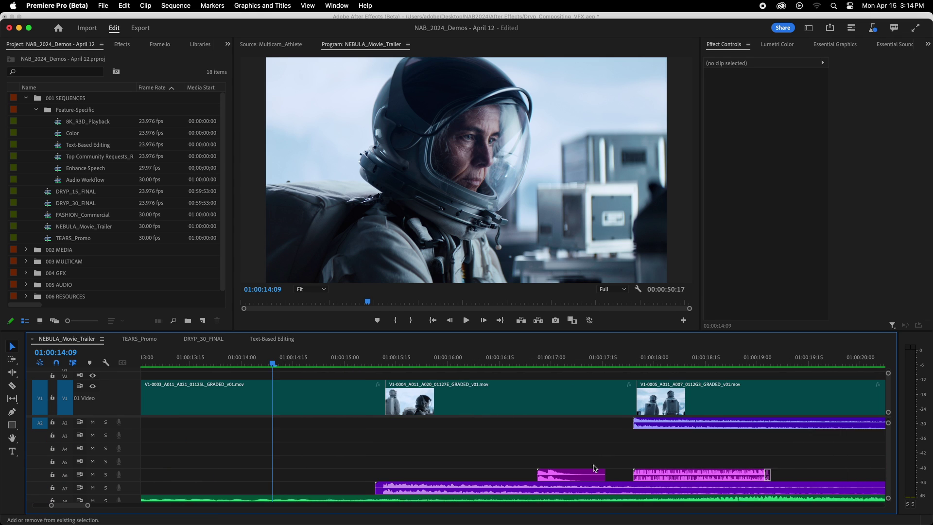
{"action": "scroll", "coordinate": [593, 468], "scroll_direction": "right", "scroll_amount": 8}
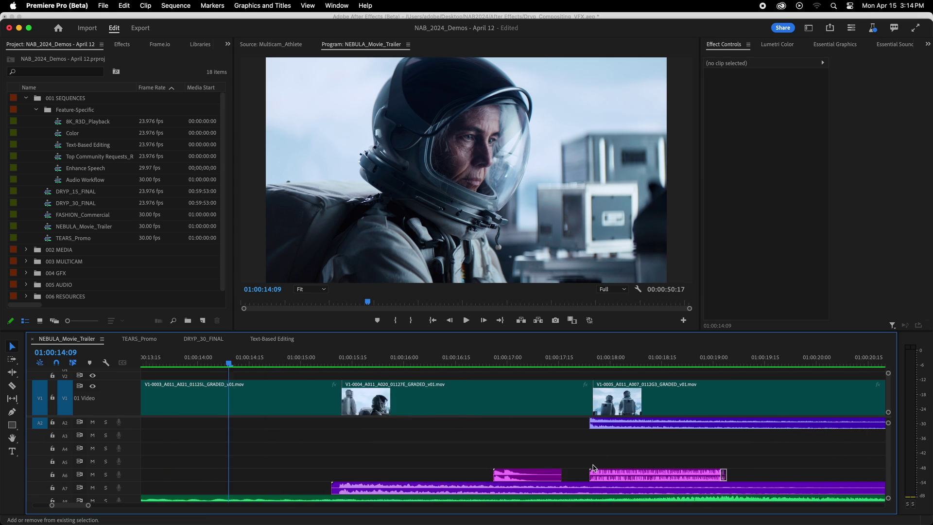
{"action": "double_click", "coordinate": [131, 475]}
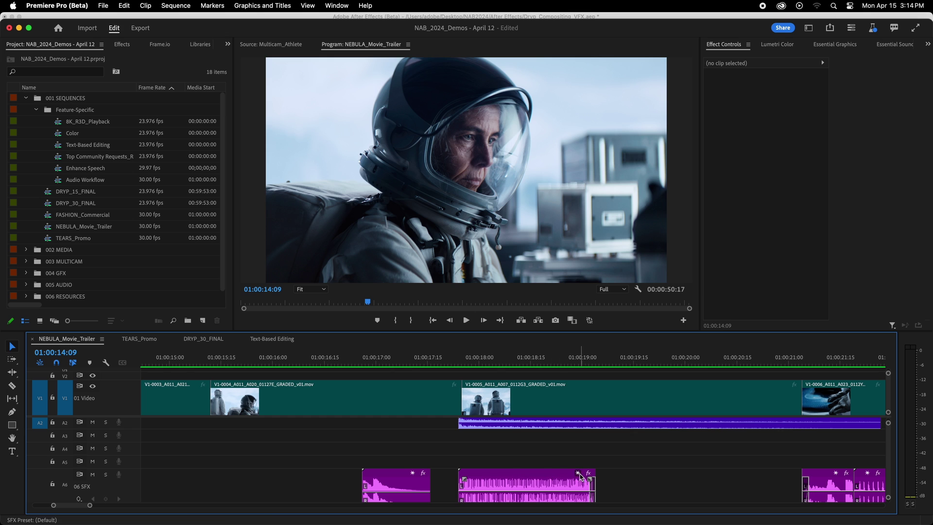
{"action": "scroll", "coordinate": [585, 475], "scroll_direction": "down", "scroll_amount": 3}
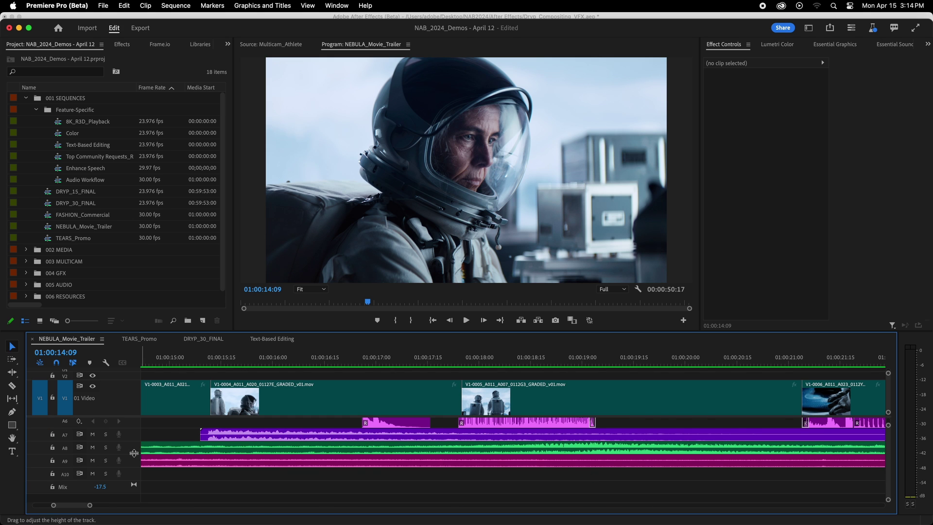
{"action": "key", "text": "alt+equal"}
Bring up the VO clip's Dialogue settings in Essential Sound, with Enhance Speech at 7.0
{"action": "scroll", "coordinate": [691, 439], "scroll_direction": "down", "scroll_amount": 3}
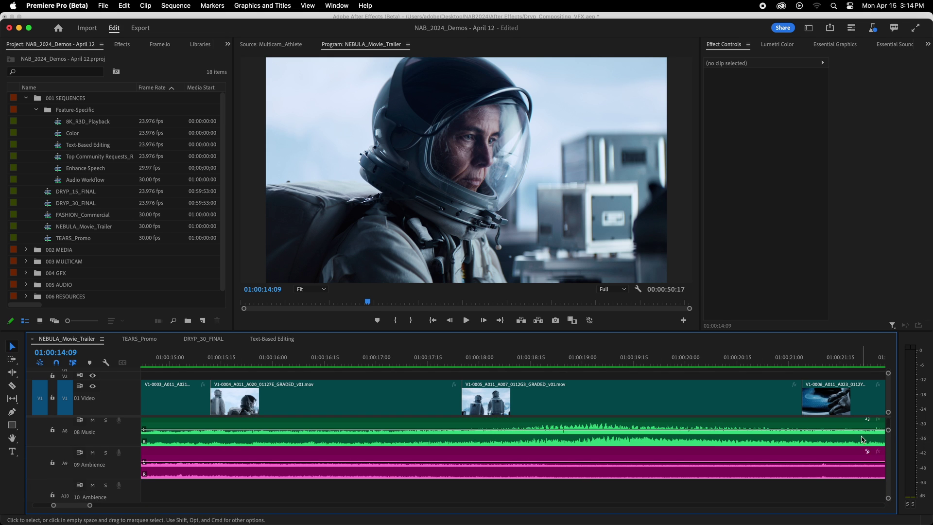
{"action": "scroll", "coordinate": [868, 446], "scroll_direction": "up", "scroll_amount": 1}
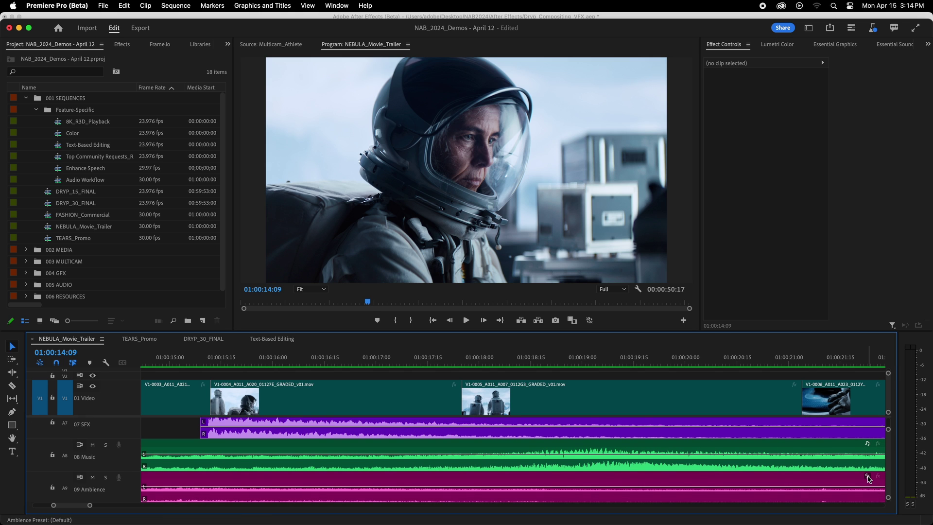
{"action": "scroll", "coordinate": [467, 458], "scroll_direction": "up", "scroll_amount": 3}
{"action": "scroll", "coordinate": [468, 458], "scroll_direction": "up", "scroll_amount": 4}
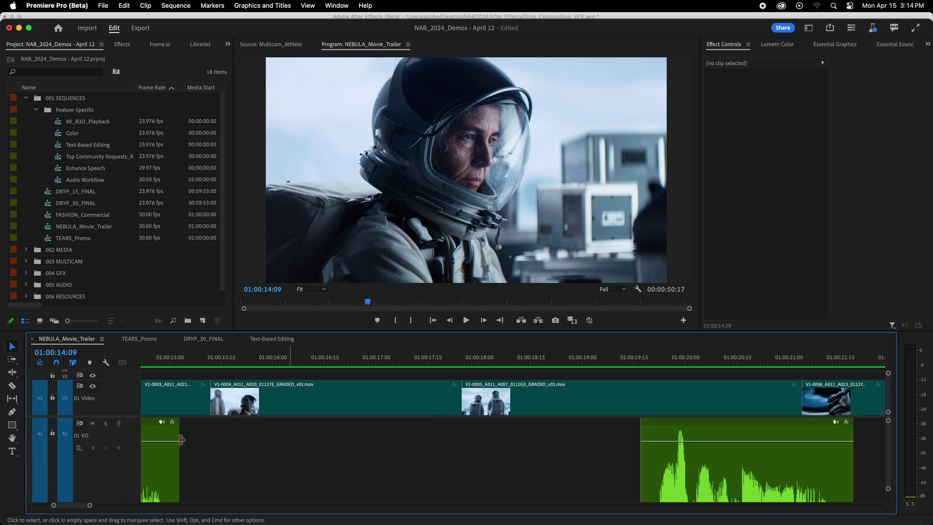
{"action": "scroll", "coordinate": [127, 448], "scroll_direction": "down", "scroll_amount": 4}
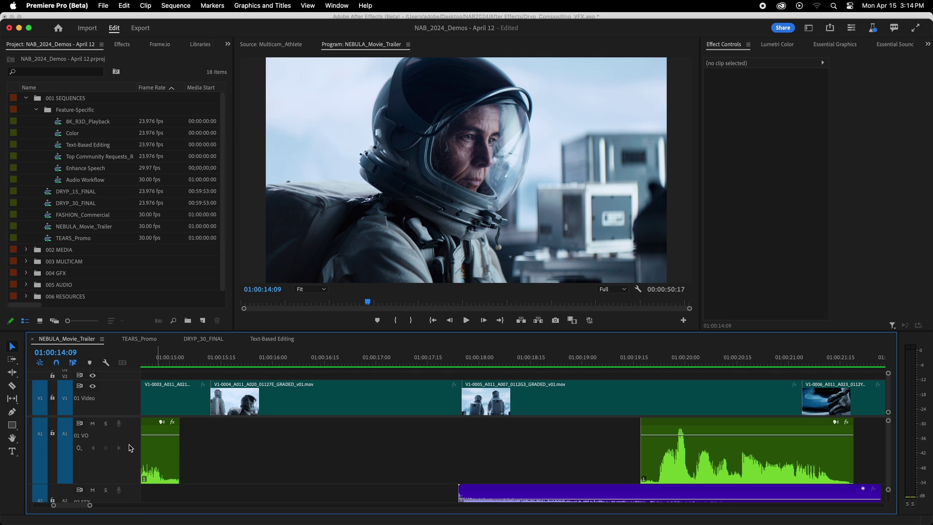
{"action": "scroll", "coordinate": [274, 438], "scroll_direction": "up", "scroll_amount": 2}
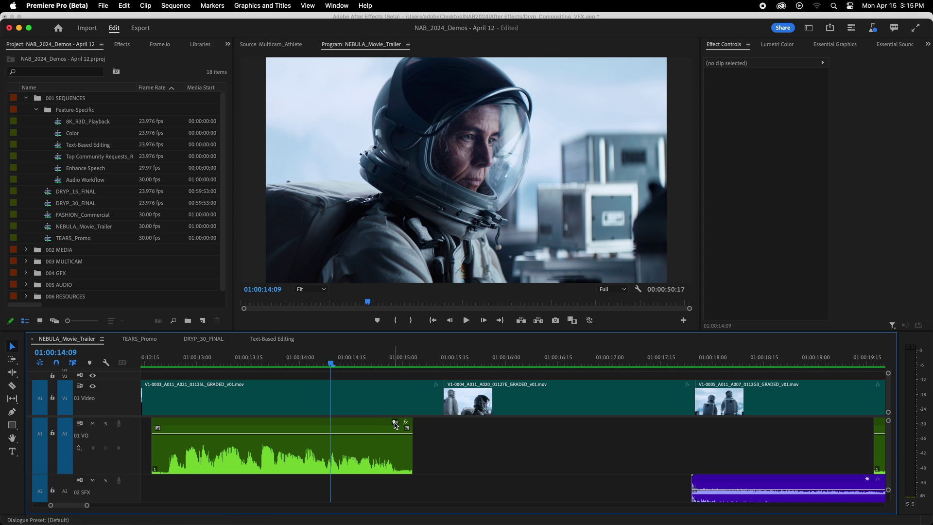
{"action": "left_click", "coordinate": [395, 423]}
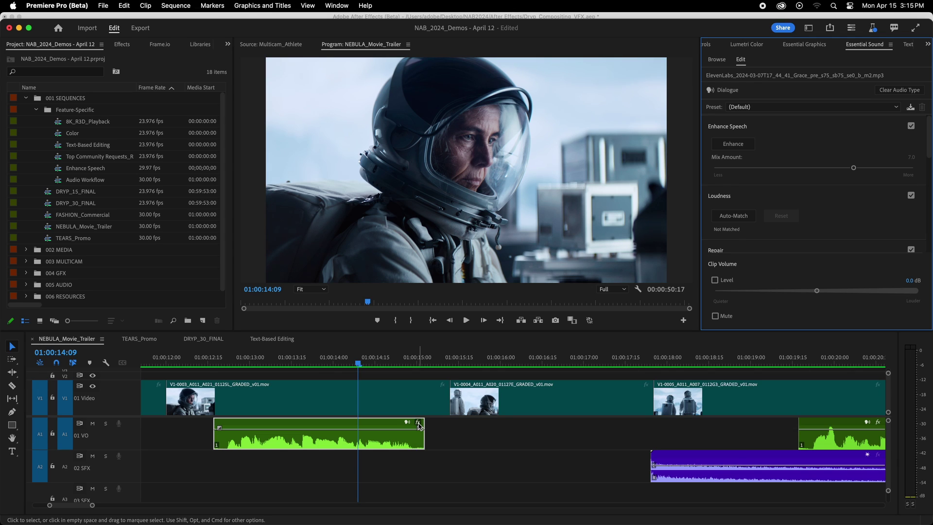
Show the VO clip's effects: Volume, Highpass at 1000.0 Hz, Pitch Shifter and Panner
{"action": "left_click", "coordinate": [418, 422]}
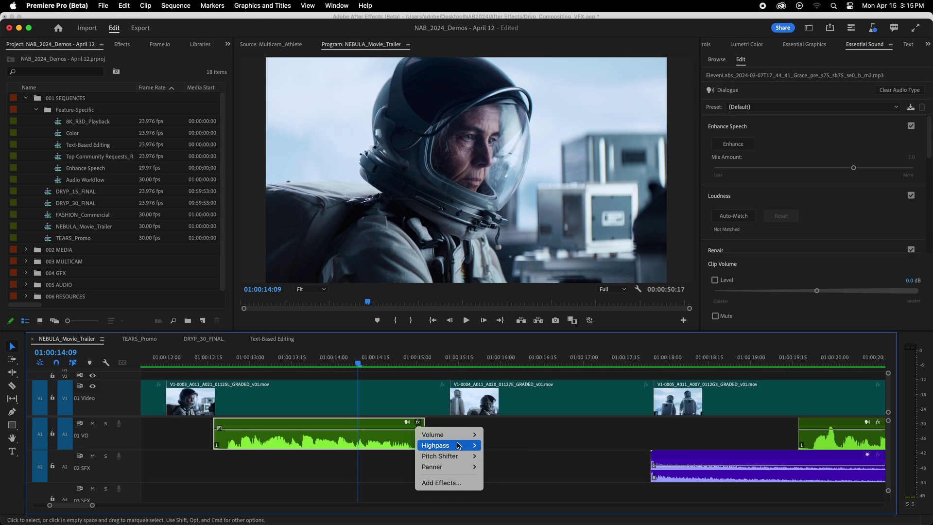
{"action": "mouse_move", "coordinate": [457, 460]}
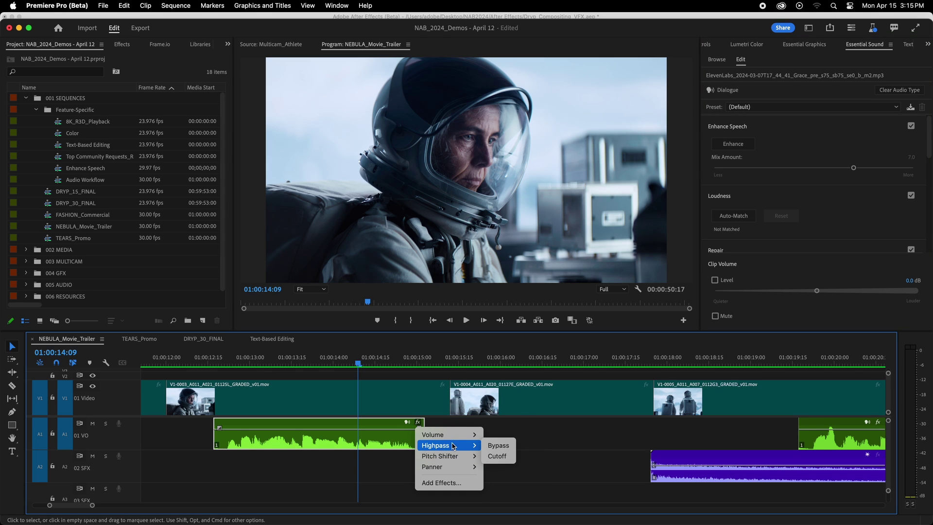
{"action": "left_click", "coordinate": [520, 438]}
{"action": "left_click", "coordinate": [418, 423]}
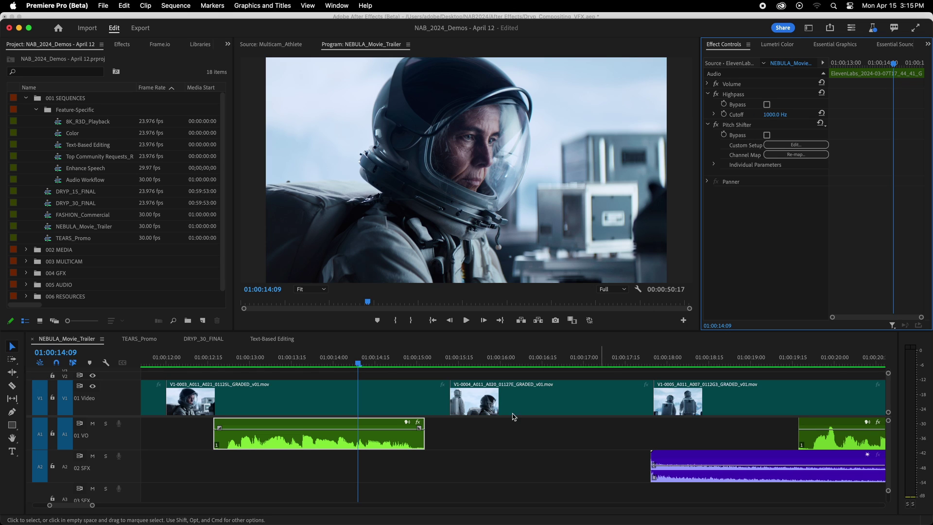
Zoom out to the full sequence with all ten audio tracks compacted into view
{"action": "key", "text": "minus"}
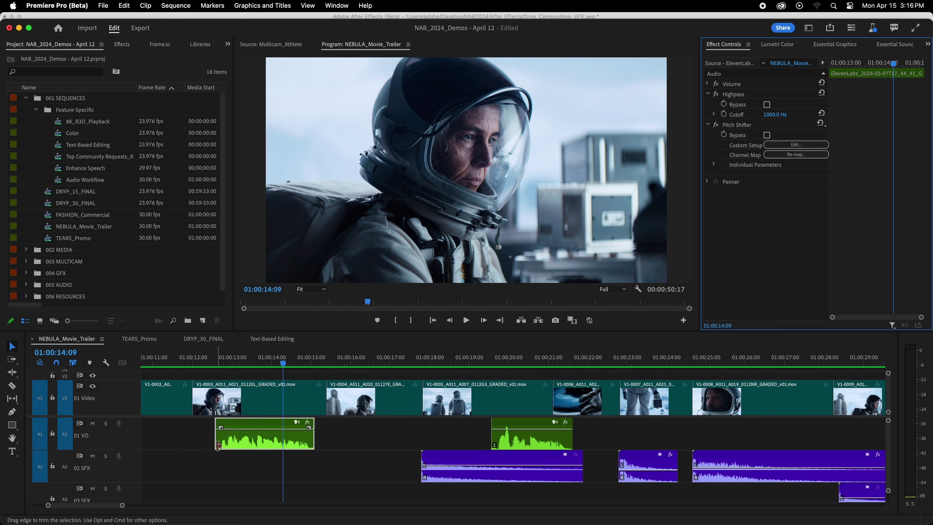
{"action": "scroll", "coordinate": [135, 446], "scroll_direction": "down", "scroll_amount": 3}
{"action": "scroll", "coordinate": [135, 446], "scroll_direction": "down", "scroll_amount": 3}
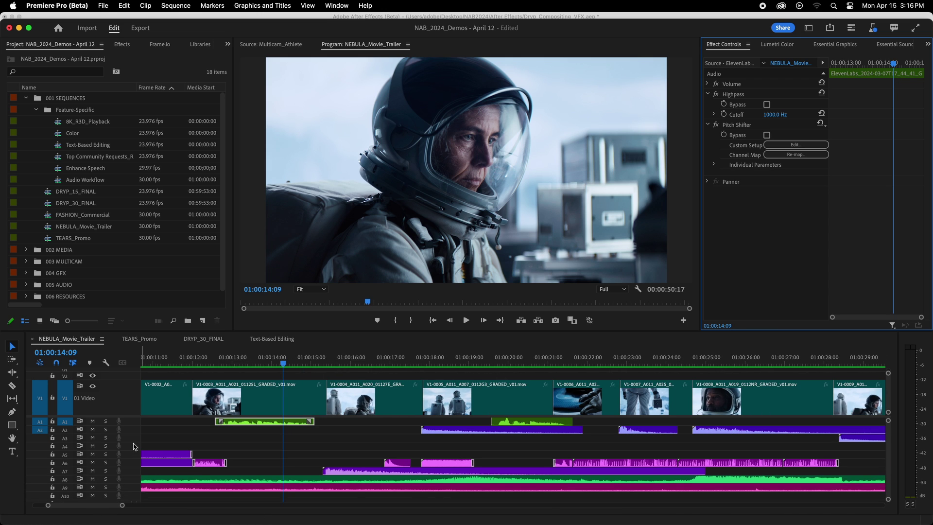
{"action": "key", "text": "minus"}
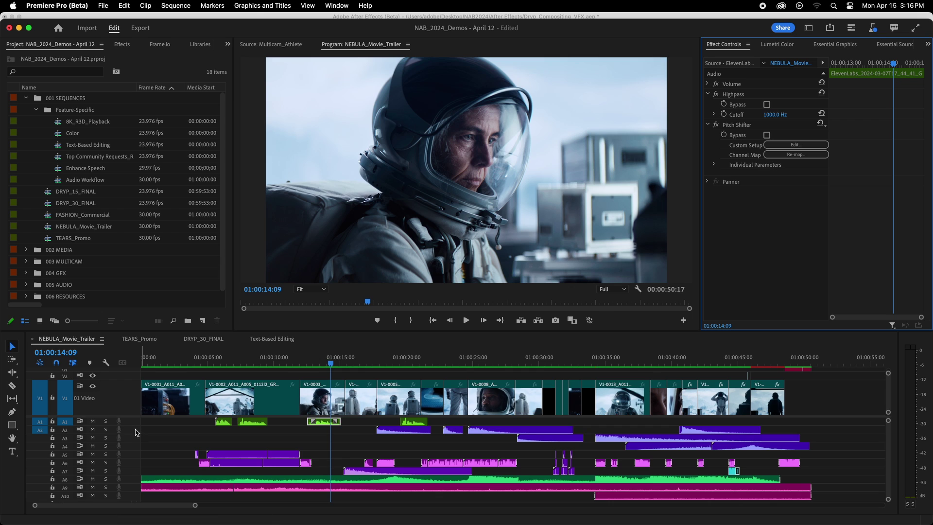
{"action": "scroll", "coordinate": [136, 432], "scroll_direction": "up", "scroll_amount": 5}
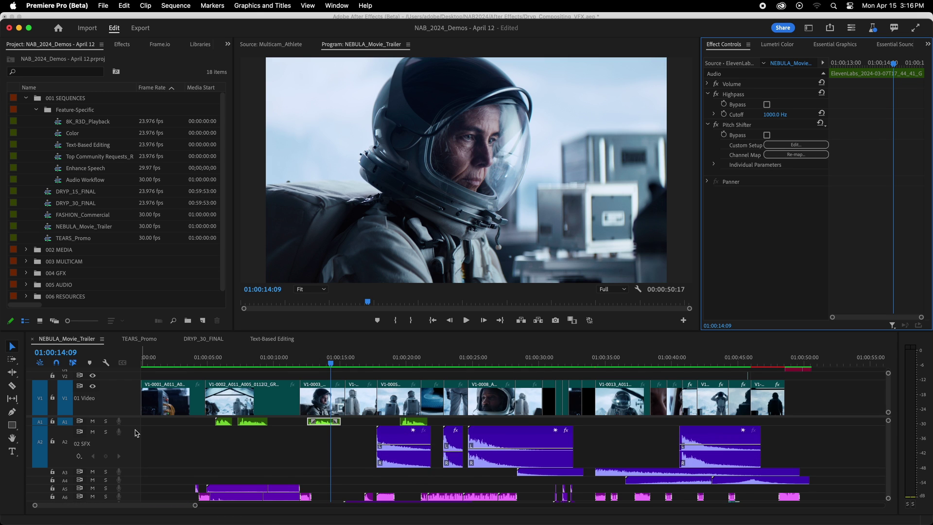
{"action": "scroll", "coordinate": [389, 442], "scroll_direction": "up", "scroll_amount": 3}
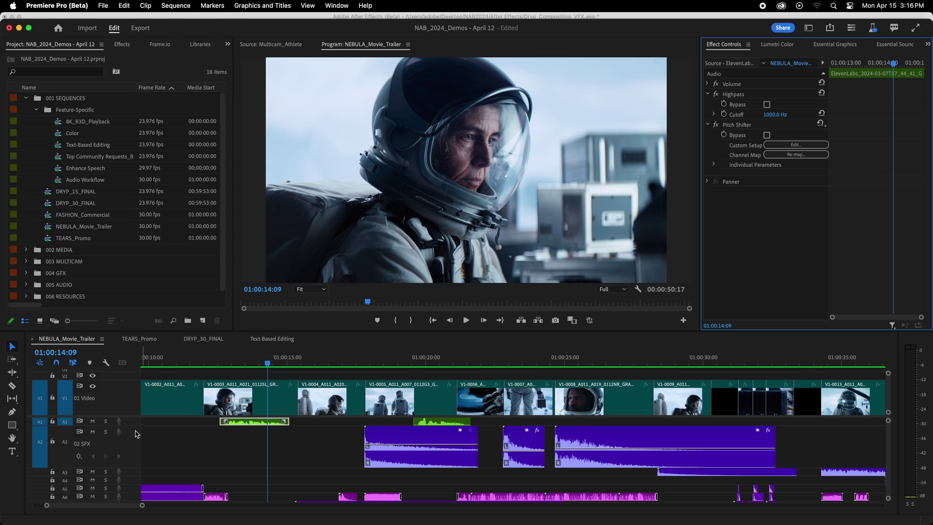
{"action": "mouse_move", "coordinate": [369, 437]}
{"action": "double_click", "coordinate": [137, 433]}
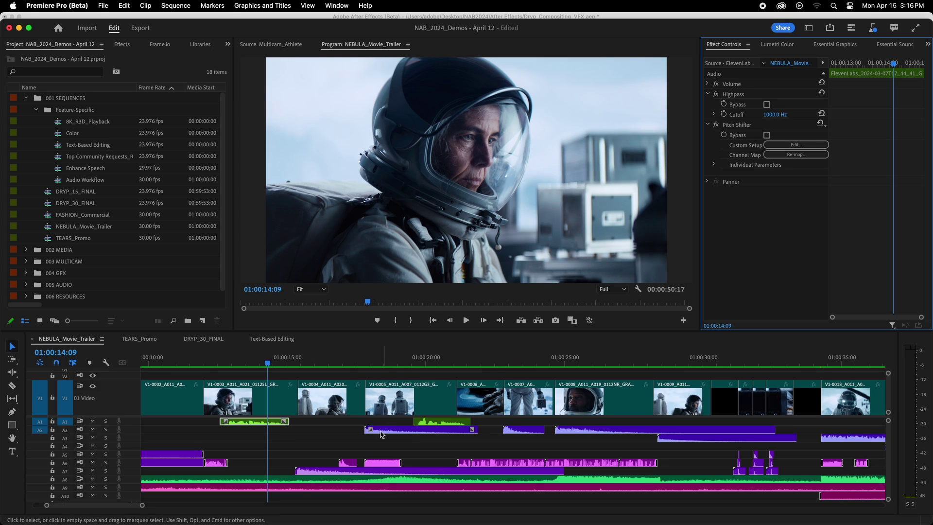
{"action": "scroll", "coordinate": [382, 434], "scroll_direction": "down", "scroll_amount": 6}
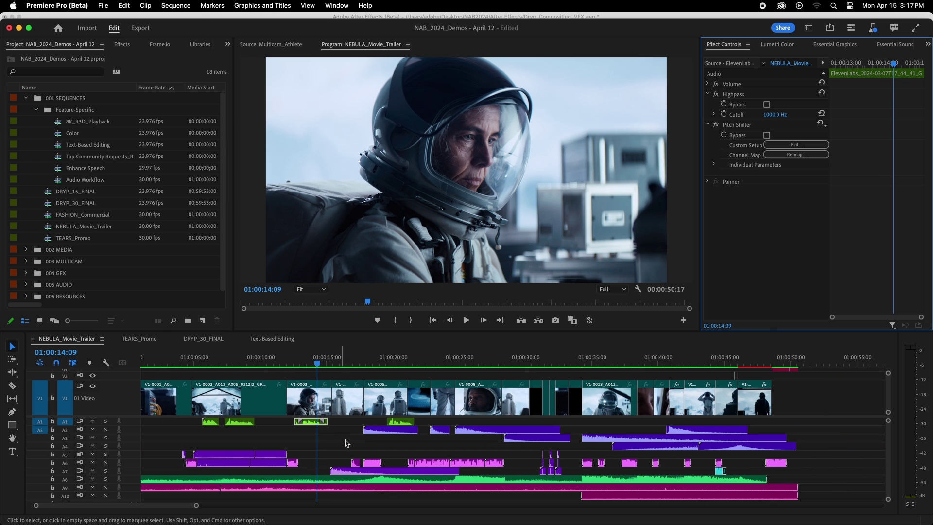
{"action": "double_click", "coordinate": [136, 425]}
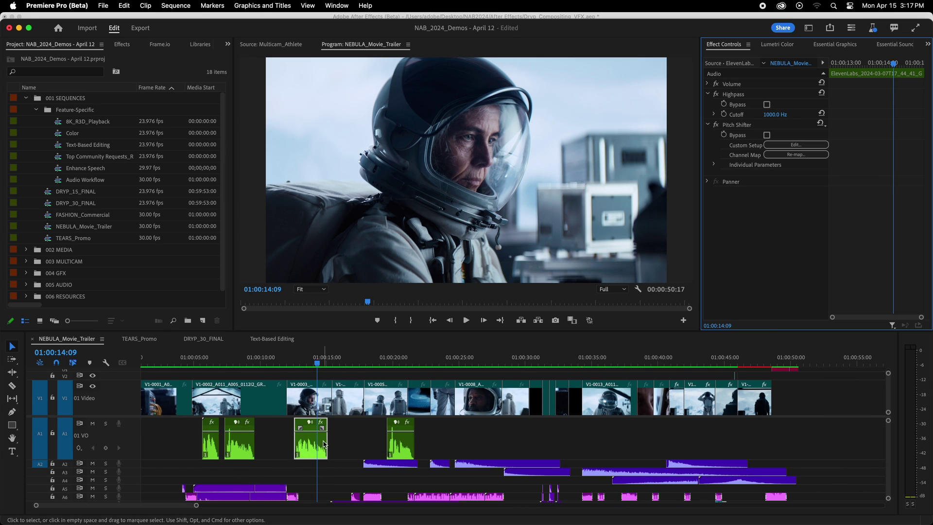
Give the VO clip a fade-out at its end and a 28-frame fade-in
{"action": "scroll", "coordinate": [324, 443], "scroll_direction": "up", "scroll_amount": 6}
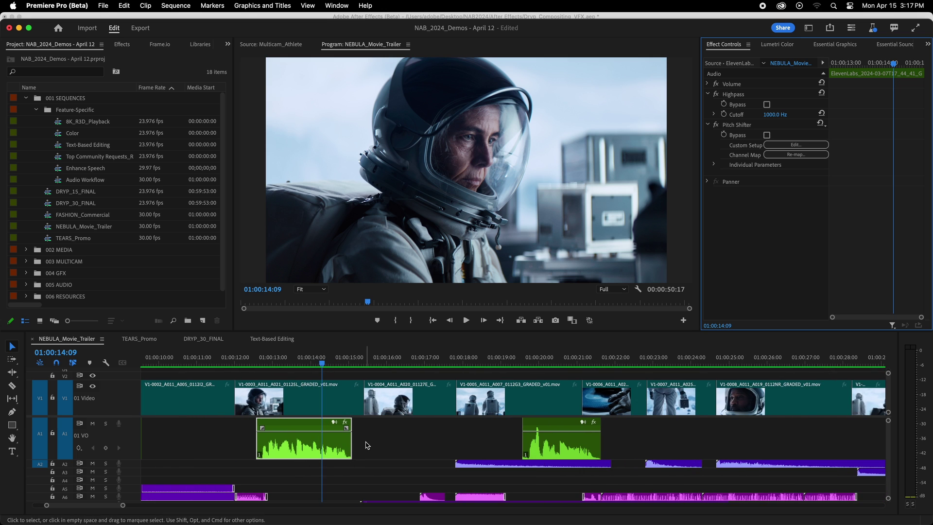
{"action": "scroll", "coordinate": [367, 446], "scroll_direction": "left", "scroll_amount": 3}
{"action": "left_click_drag", "start_coordinate": [421, 430], "coordinate": [396, 430]}
{"action": "left_click_drag", "start_coordinate": [336, 428], "coordinate": [365, 429]}
Enlarge the 06 SFX track and crossfade its adjoining clips
{"action": "scroll", "coordinate": [272, 462], "scroll_direction": "up", "scroll_amount": 5}
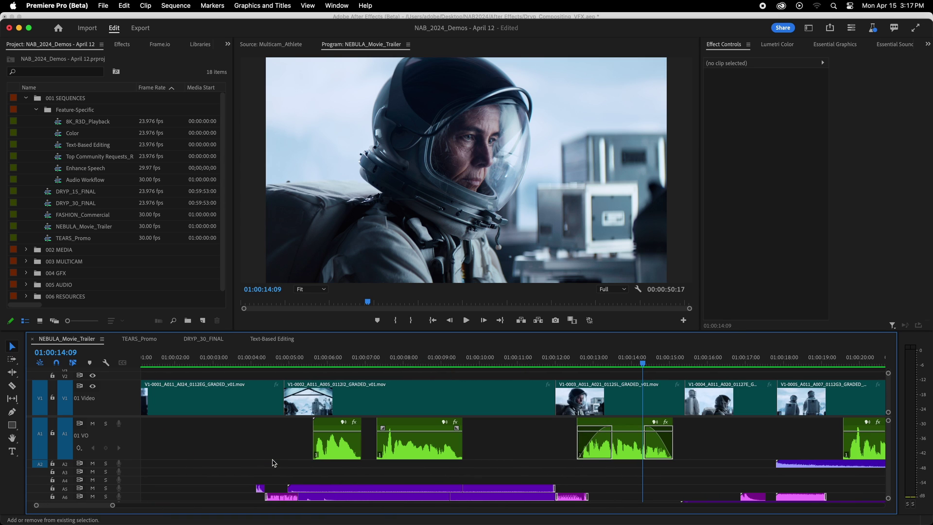
{"action": "scroll", "coordinate": [124, 476], "scroll_direction": "down", "scroll_amount": 3}
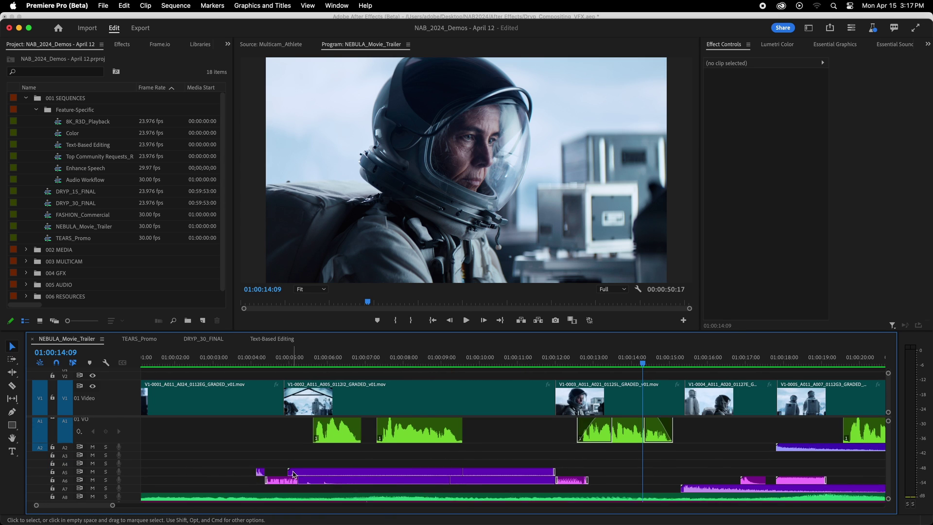
{"action": "double_click", "coordinate": [135, 474]}
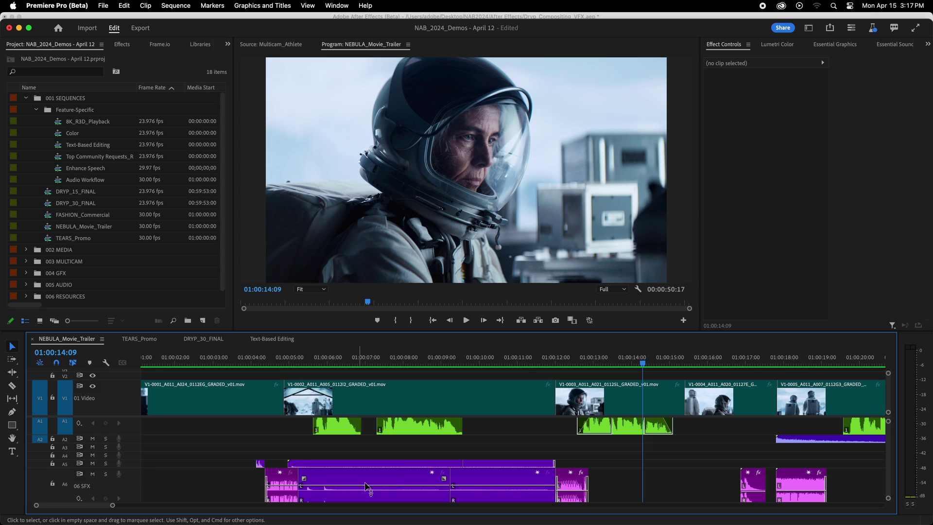
{"action": "mouse_move", "coordinate": [443, 477]}
{"action": "left_mouse_down"}
{"action": "mouse_move", "coordinate": [494, 481]}
{"action": "mouse_move", "coordinate": [459, 464]}
{"action": "mouse_move", "coordinate": [426, 465]}
{"action": "left_mouse_up"}
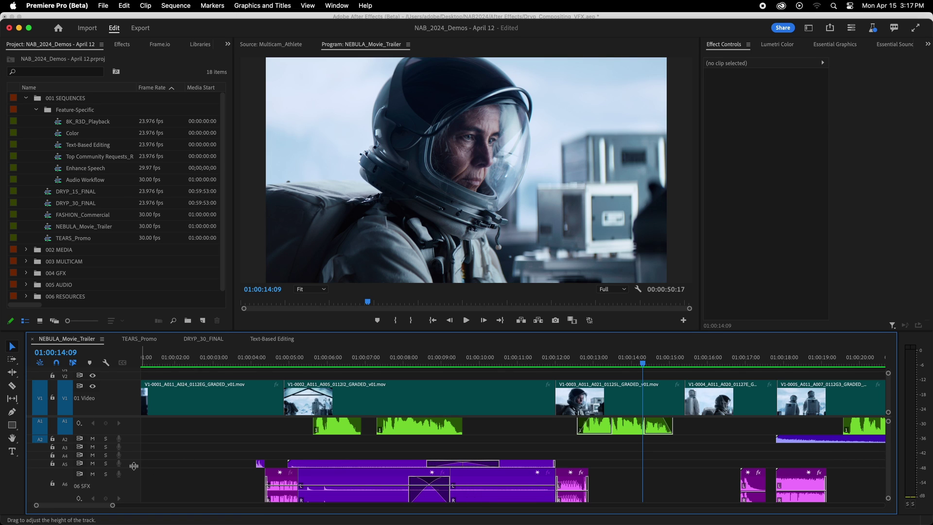
Shorten the 05 SFX crossfade to a 00:00:02:12 Cosine custom fade
{"action": "left_click_drag", "start_coordinate": [133, 466], "coordinate": [135, 501]}
{"action": "scroll", "coordinate": [440, 466], "scroll_direction": "down", "scroll_amount": 2}
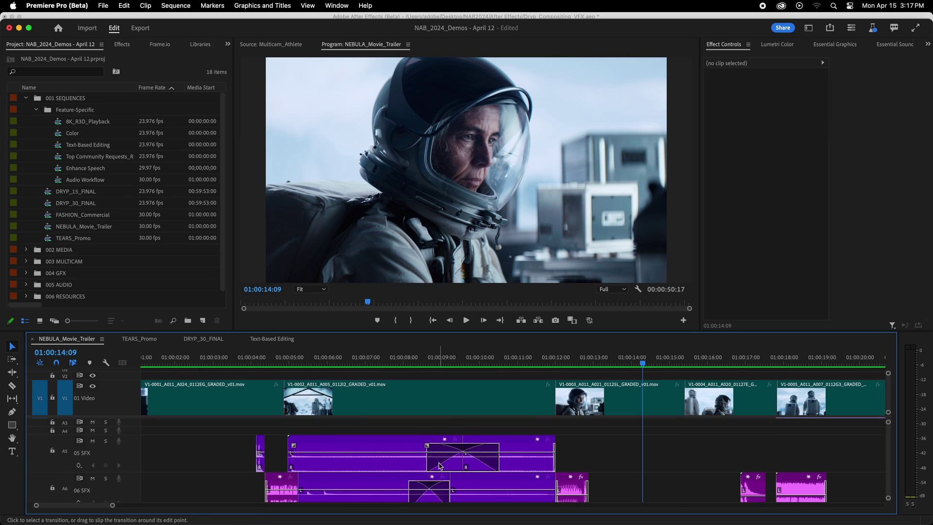
{"action": "left_click", "coordinate": [427, 446]}
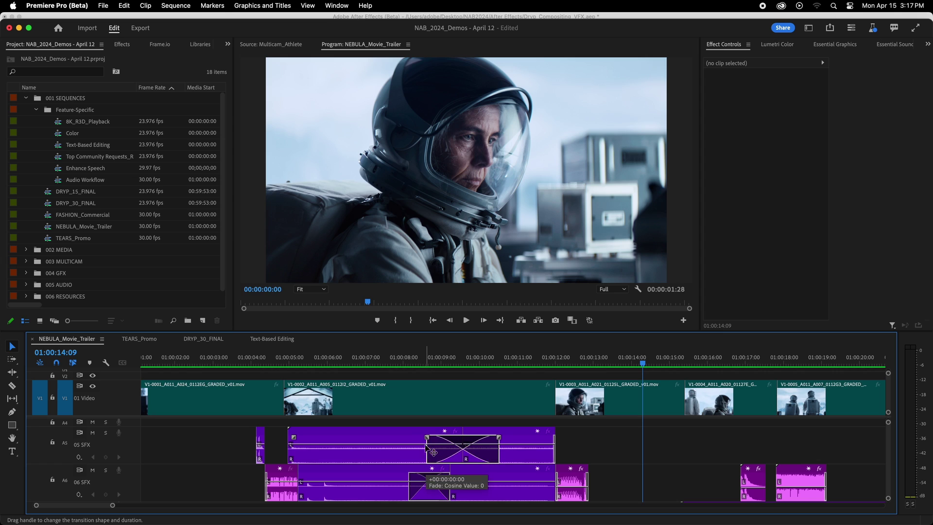
{"action": "left_click_drag", "start_coordinate": [427, 448], "coordinate": [406, 442]}
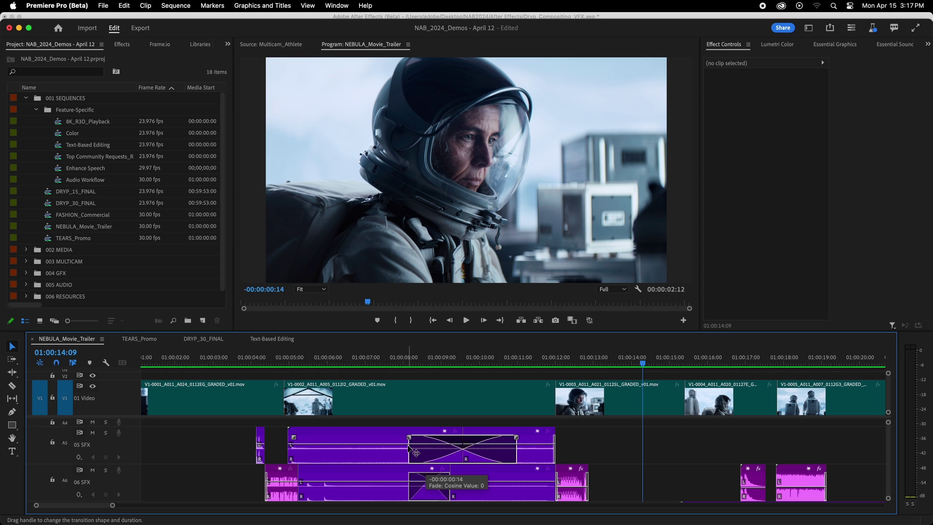
{"action": "left_click_drag", "start_coordinate": [416, 453], "coordinate": [425, 453]}
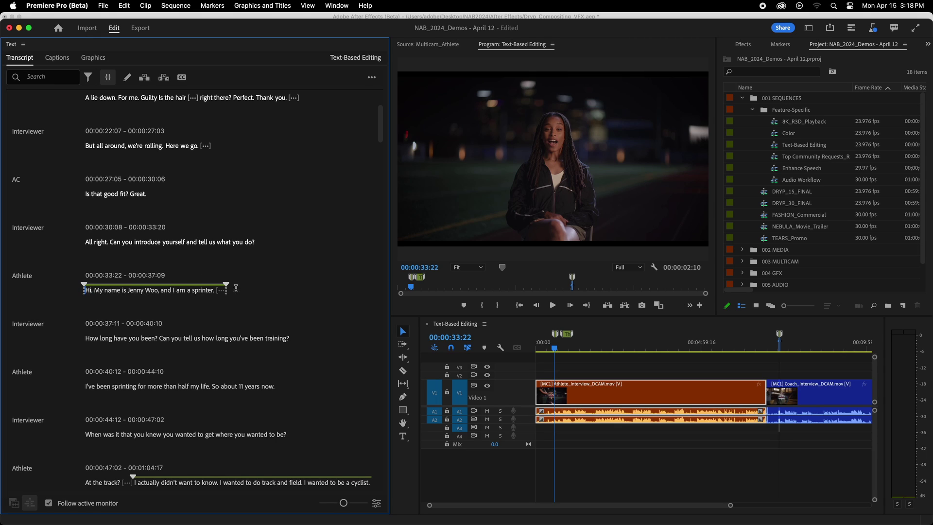
Zoom the timeline and set the playhead to 00:00:34:21, then 00:00:36:11
{"action": "scroll", "coordinate": [222, 412], "scroll_direction": "down", "scroll_amount": 5}
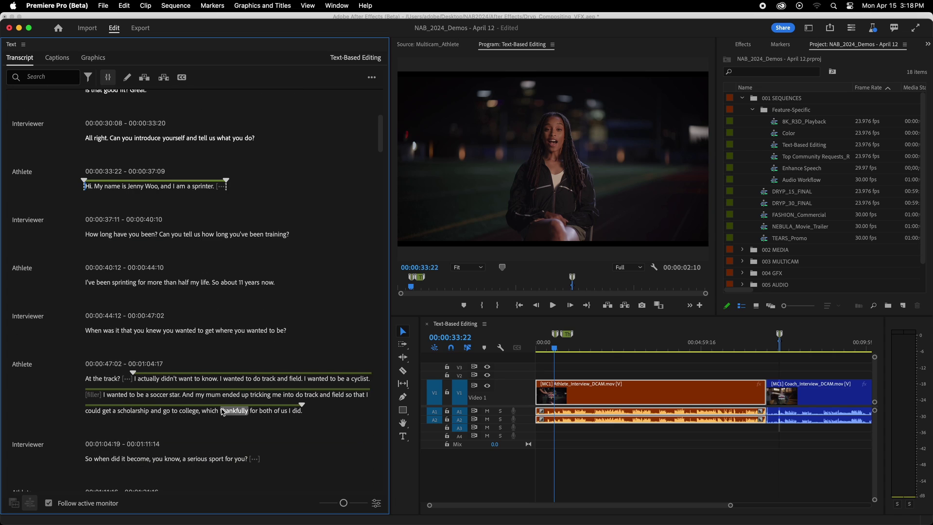
{"action": "scroll", "coordinate": [223, 412], "scroll_direction": "down", "scroll_amount": 1}
{"action": "scroll", "coordinate": [139, 363], "scroll_direction": "down", "scroll_amount": 1}
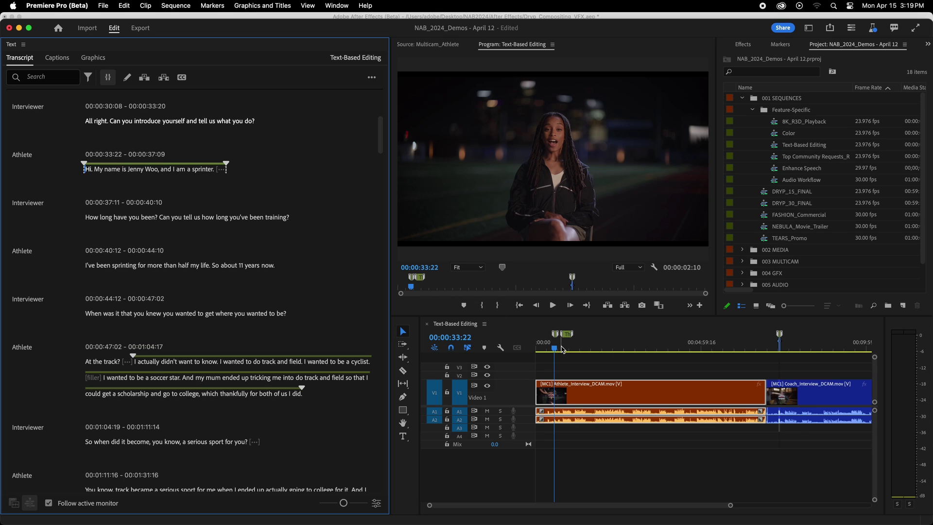
{"action": "scroll", "coordinate": [562, 349], "scroll_direction": "up", "scroll_amount": 5}
{"action": "scroll", "coordinate": [590, 348], "scroll_direction": "up", "scroll_amount": 3}
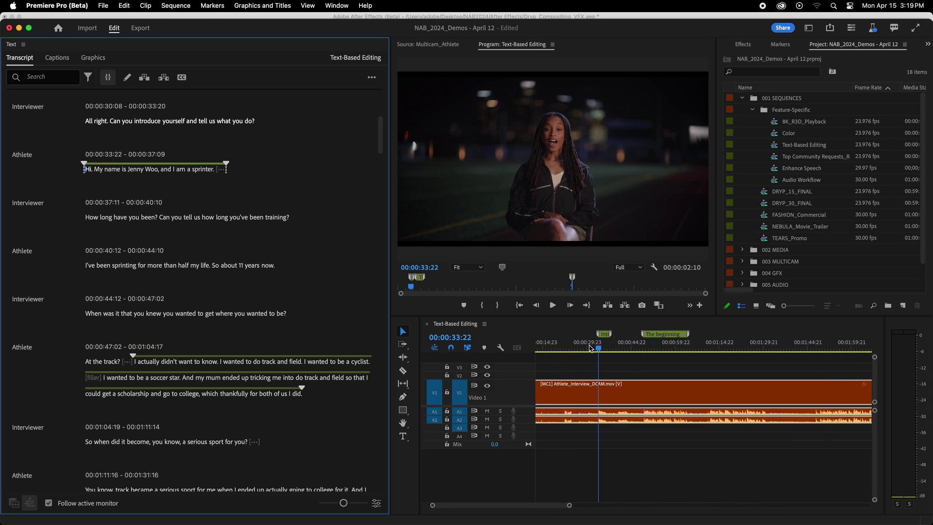
{"action": "scroll", "coordinate": [672, 350], "scroll_direction": "up", "scroll_amount": 3}
{"action": "scroll", "coordinate": [673, 351], "scroll_direction": "left", "scroll_amount": 3}
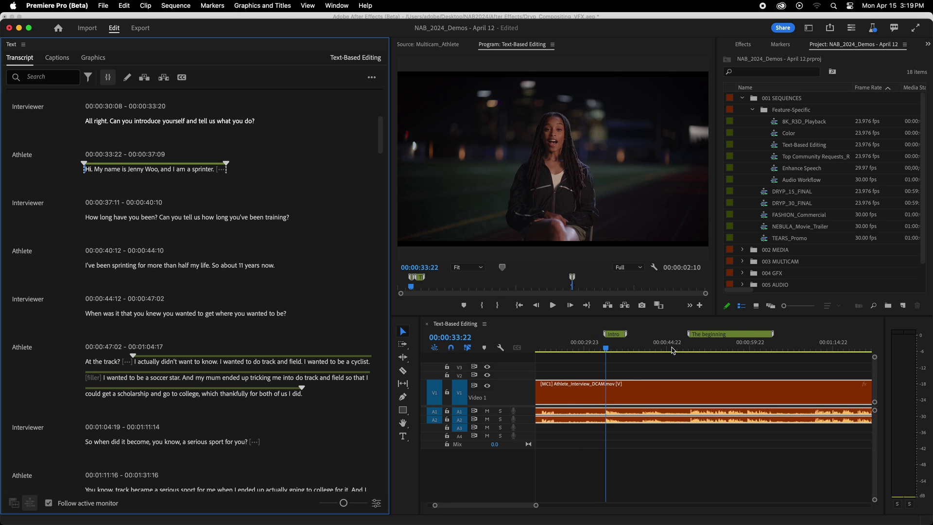
{"action": "left_click", "coordinate": [627, 348]}
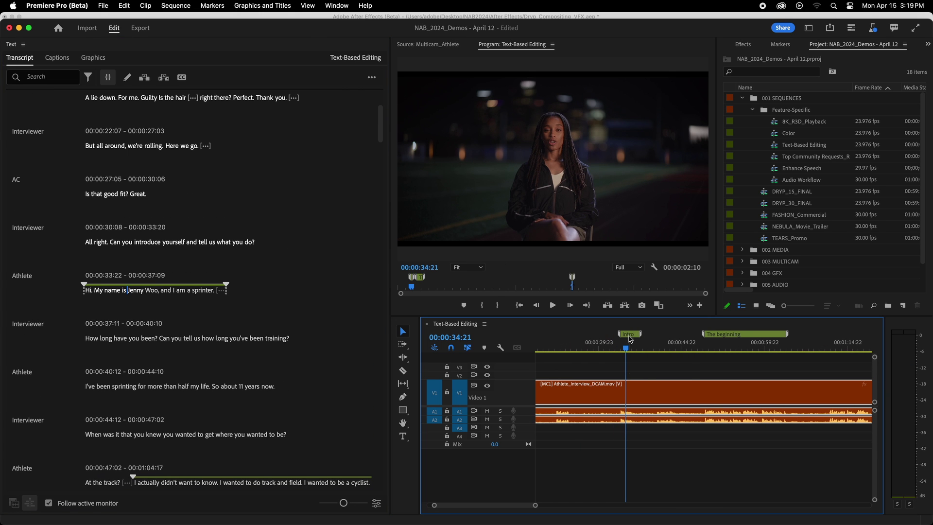
{"action": "mouse_move", "coordinate": [630, 339]}
{"action": "mouse_move", "coordinate": [734, 338]}
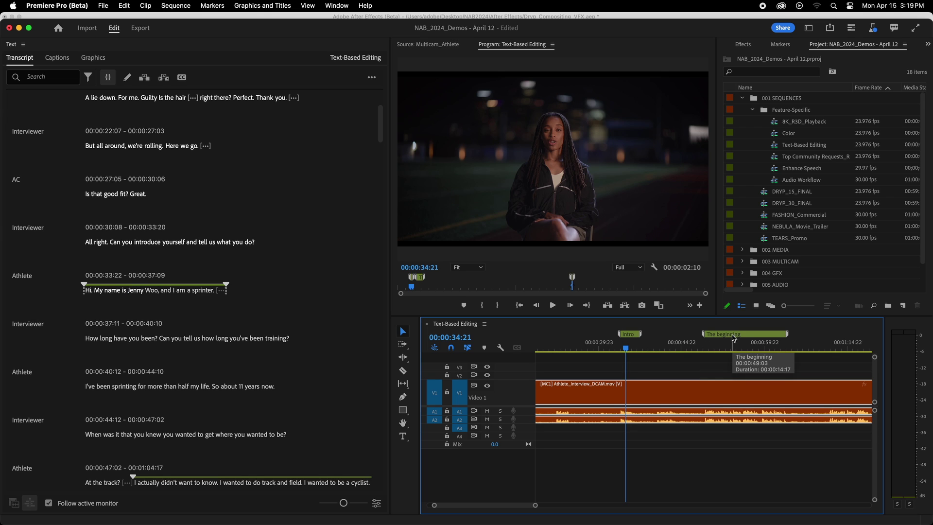
{"action": "left_click", "coordinate": [634, 349]}
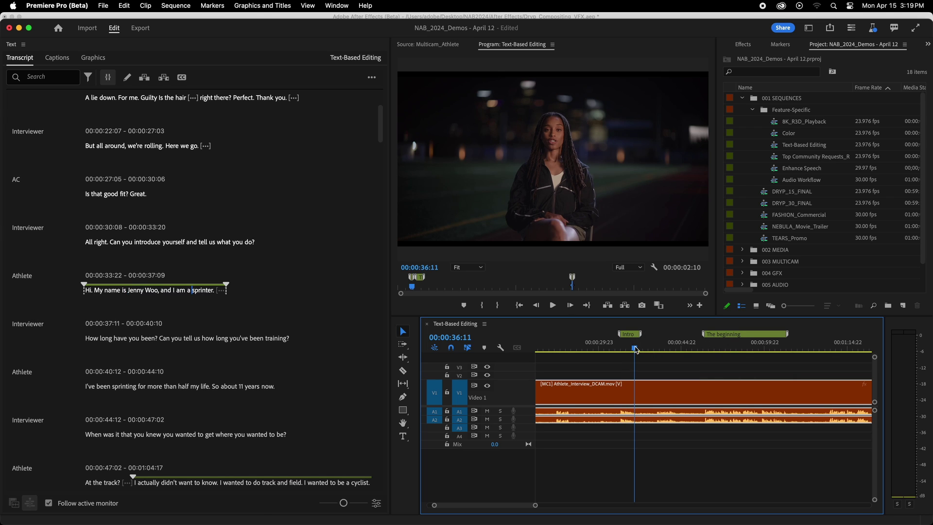
Jump to the Coach intro marker at 00:07:21:01 and scroll the transcript back
{"action": "key", "text": "shift+m"}
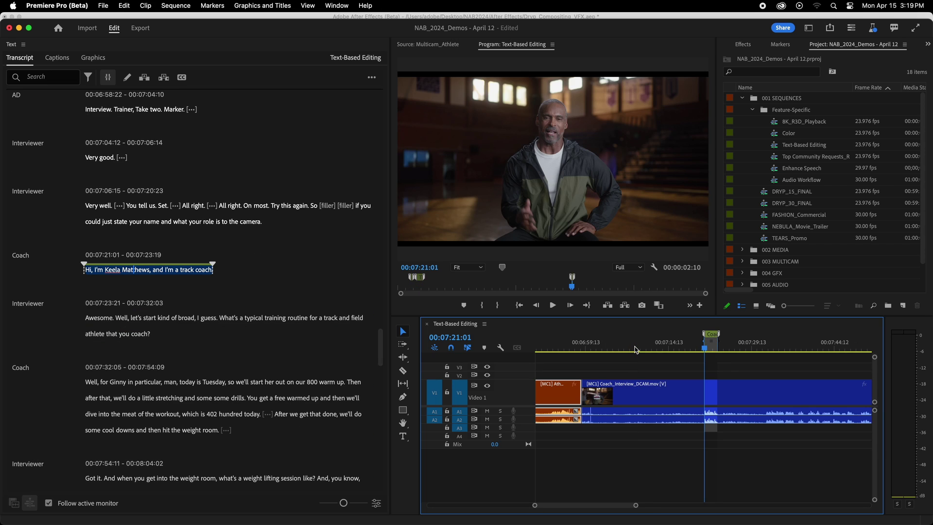
{"action": "scroll", "coordinate": [716, 343], "scroll_direction": "up", "scroll_amount": 3}
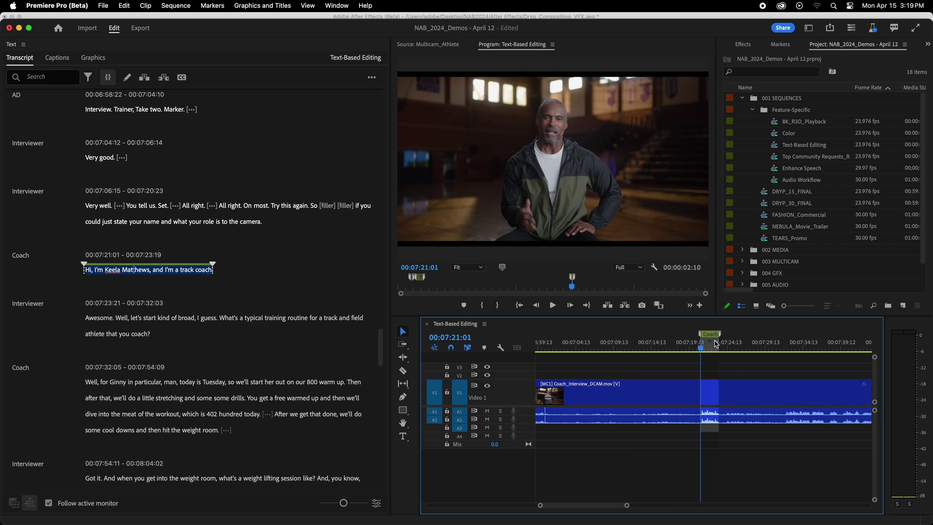
{"action": "scroll", "coordinate": [715, 343], "scroll_direction": "up", "scroll_amount": 2}
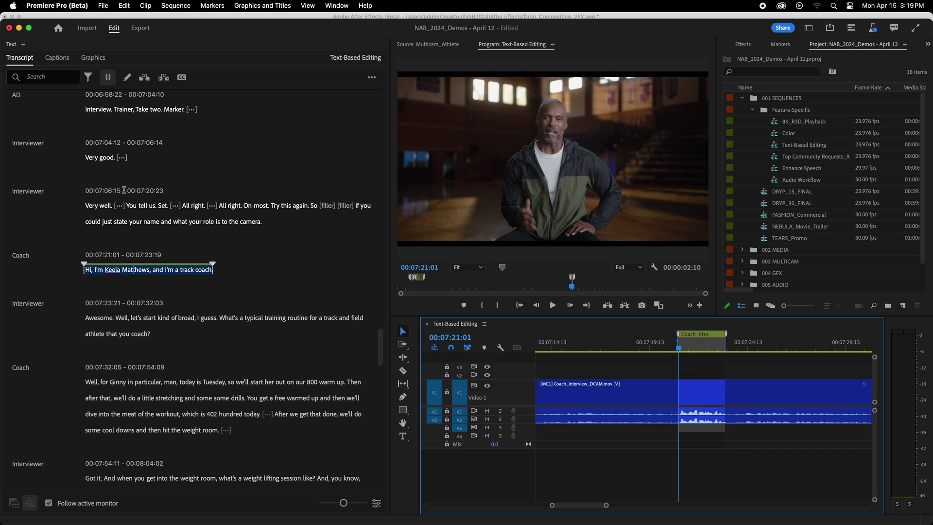
{"action": "left_click", "coordinate": [41, 78]}
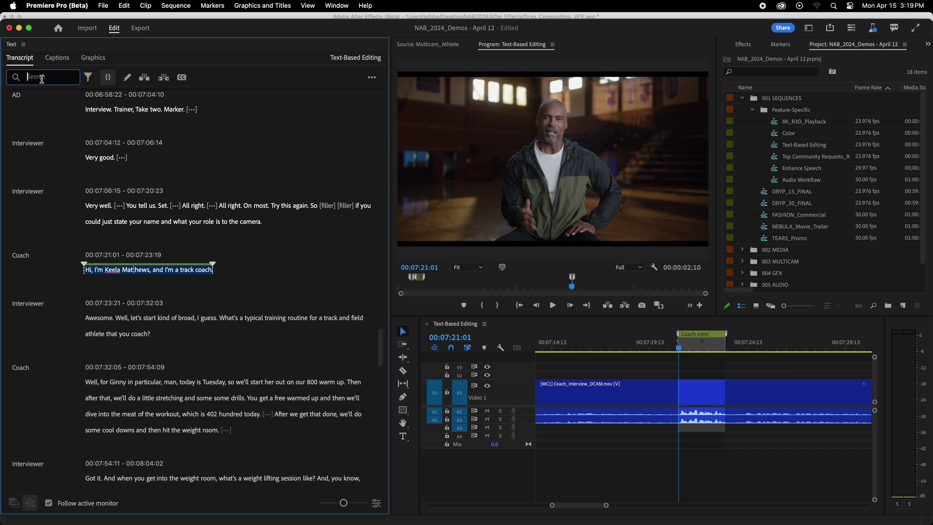
{"action": "scroll", "coordinate": [103, 231], "scroll_direction": "up", "scroll_amount": 20}
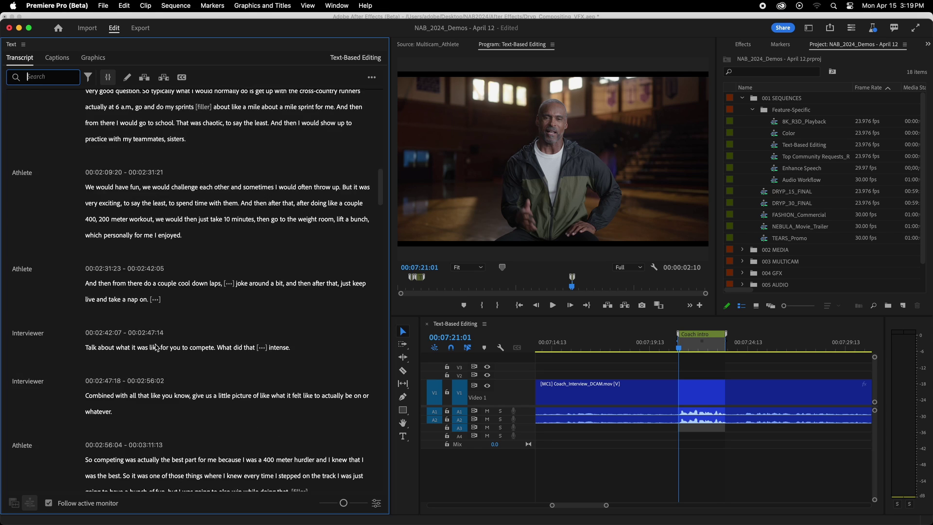
{"action": "scroll", "coordinate": [125, 265], "scroll_direction": "down", "scroll_amount": 5}
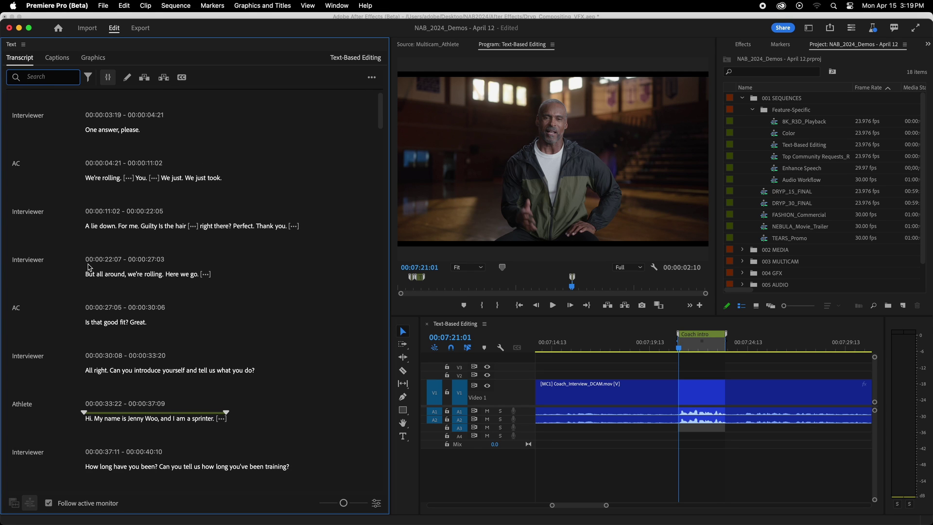
{"action": "scroll", "coordinate": [102, 331], "scroll_direction": "down", "scroll_amount": 4}
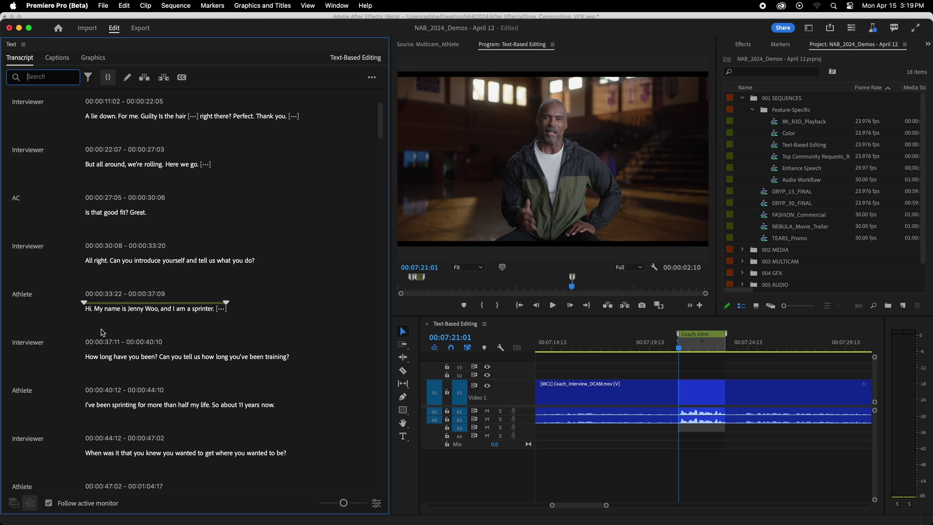
{"action": "scroll", "coordinate": [101, 332], "scroll_direction": "down", "scroll_amount": 10}
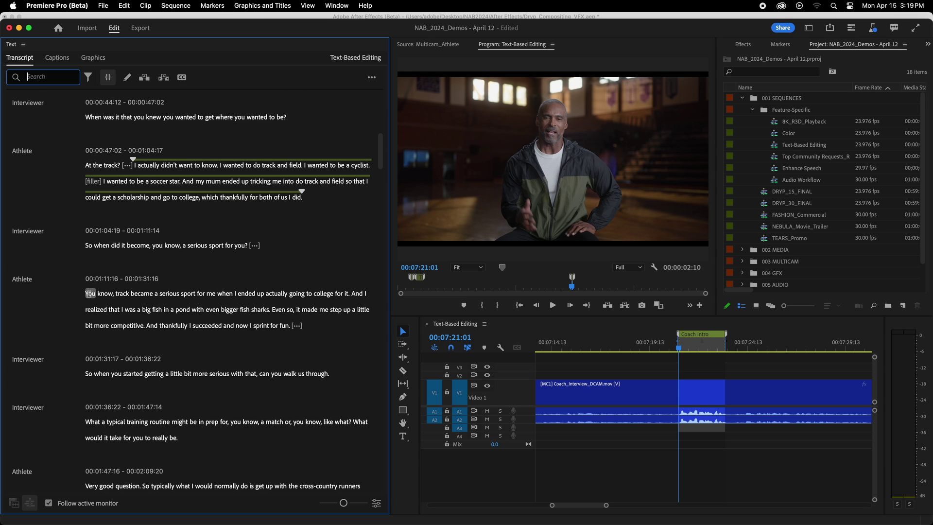
Mark the Athlete passage from 00:01:11:16 as 'Serious sport', lasting 00:00:18:21
{"action": "left_click_drag", "start_coordinate": [89, 293], "coordinate": [290, 326]}
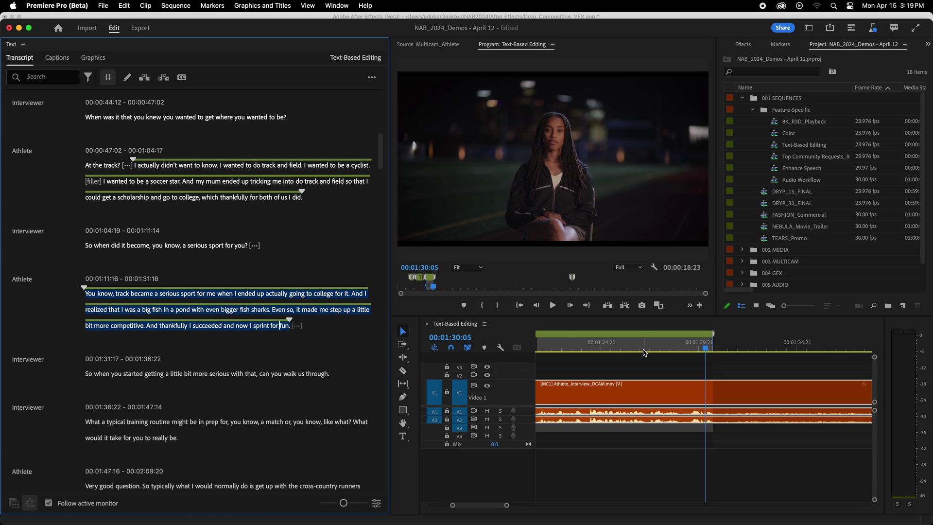
{"action": "key", "text": "m"}
{"action": "key", "text": "m"}
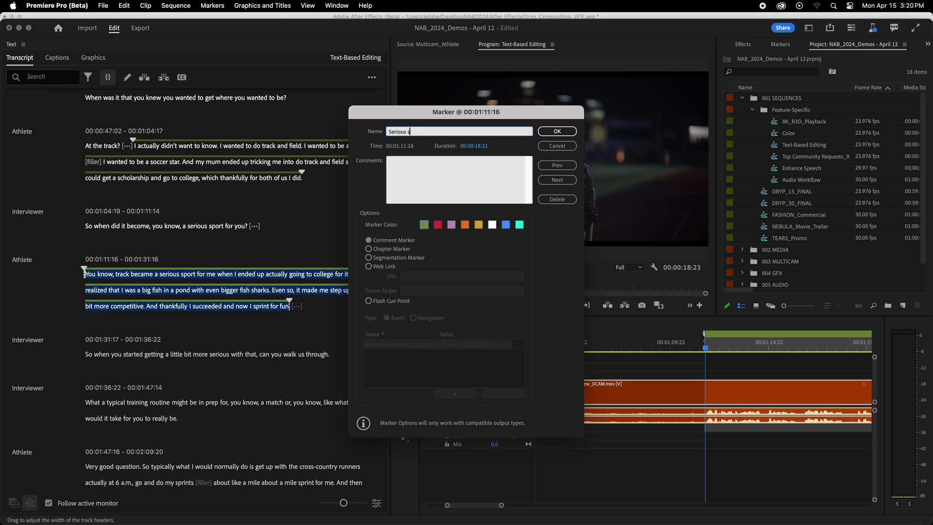
{"action": "left_click", "coordinate": [557, 131]}
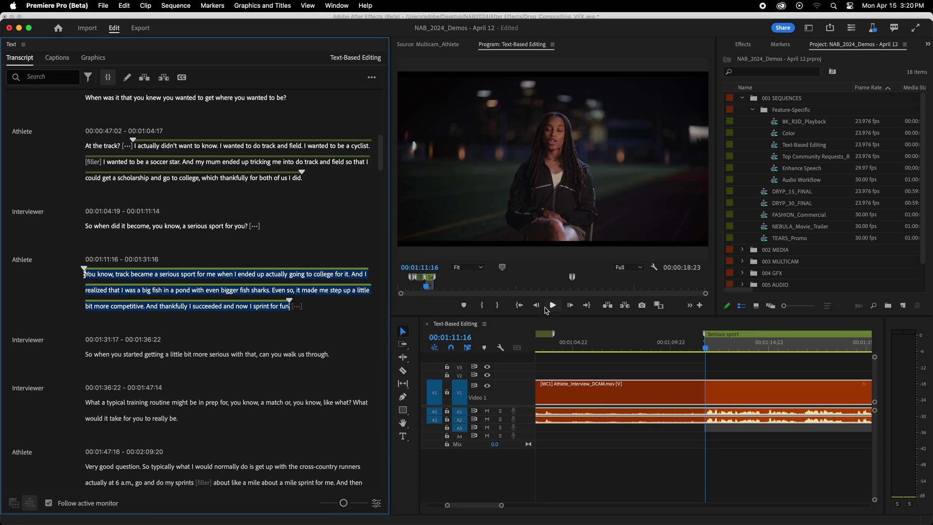
{"action": "key", "text": "m"}
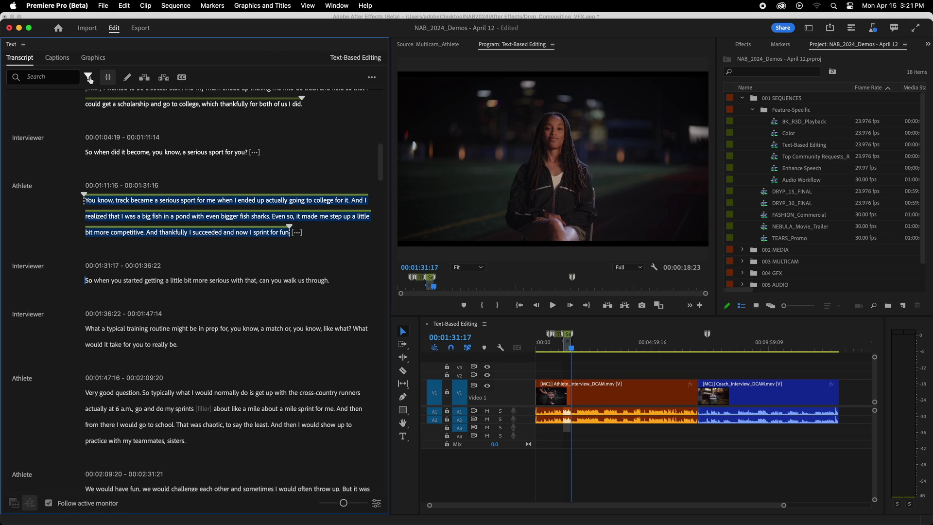
{"action": "left_click", "coordinate": [88, 77]}
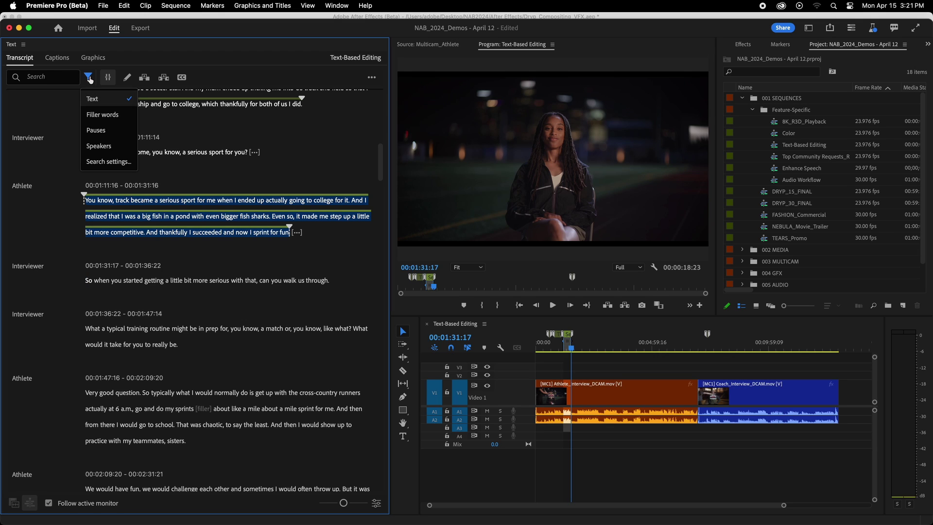
Search the transcript for speaker Interviewer (8/39 results) and show the Extract deletion options
{"action": "left_click", "coordinate": [99, 145]}
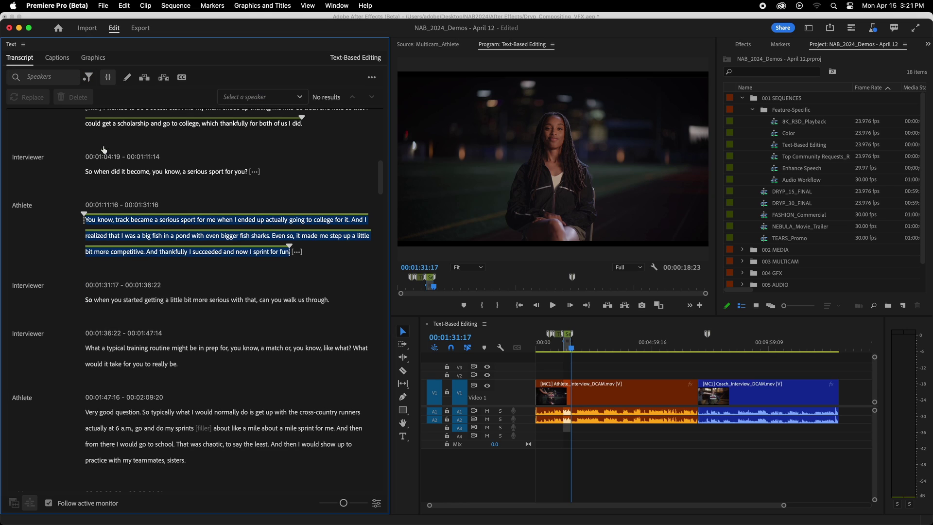
{"action": "left_click", "coordinate": [280, 100]}
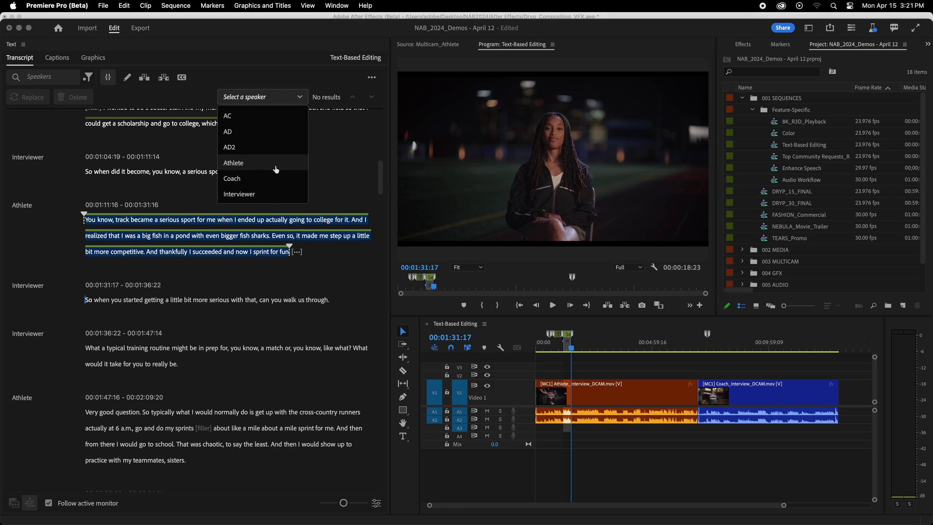
{"action": "left_click", "coordinate": [248, 193]}
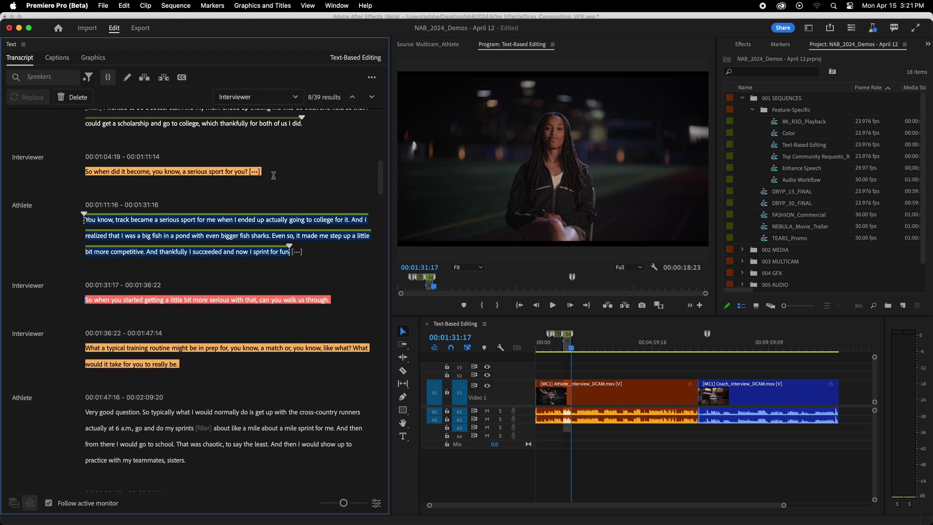
{"action": "left_click", "coordinate": [68, 98]}
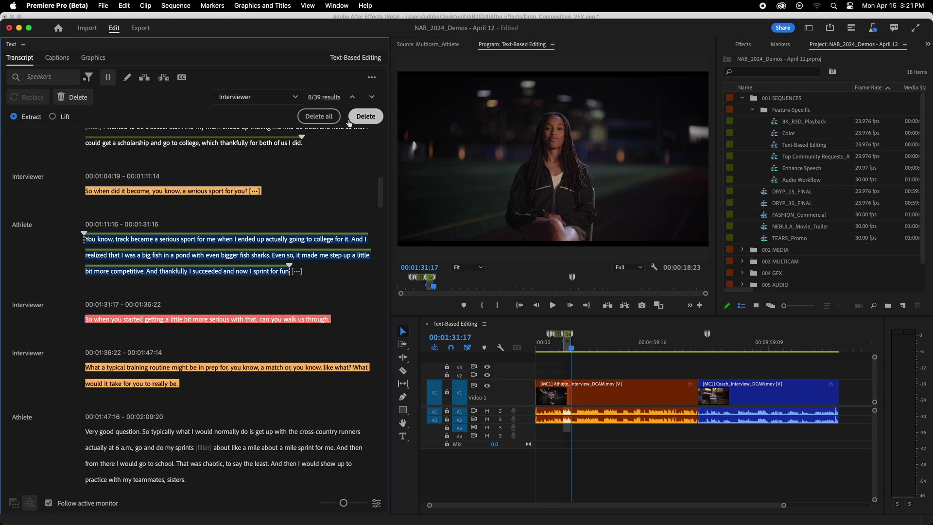
Extract every Interviewer passage with Delete all, splitting the timeline into many clips
{"action": "left_click", "coordinate": [320, 118]}
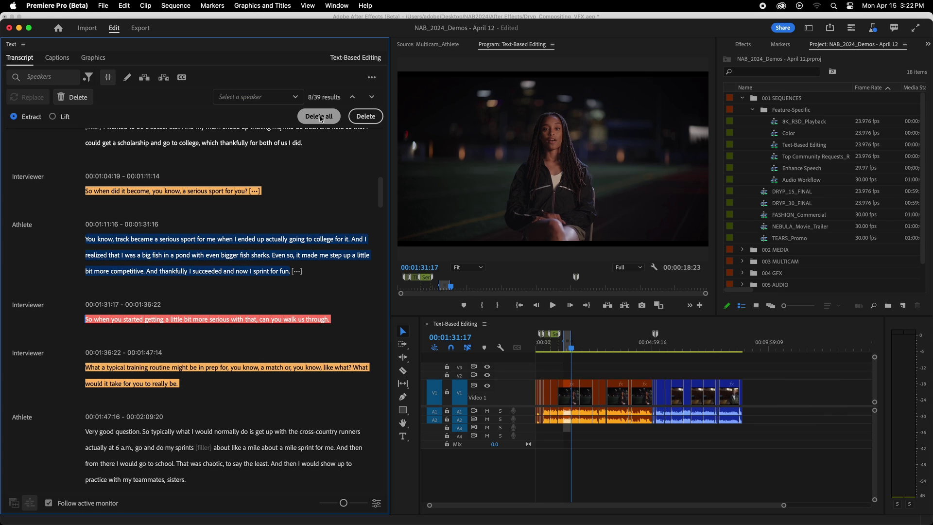